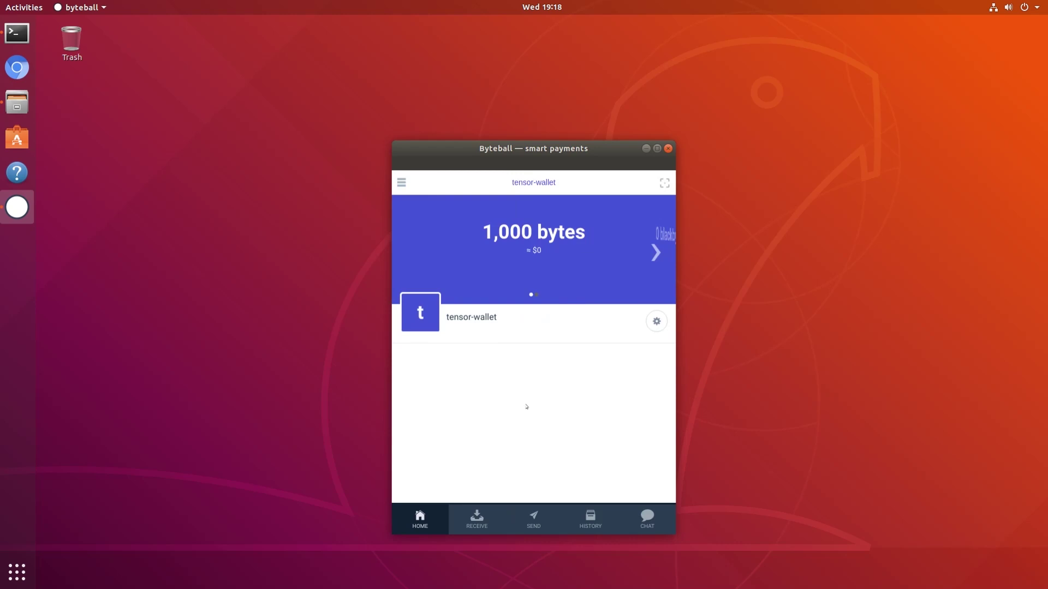
Reveal the wallet seed in the global backup preferences and delete the backup words from the device
click(400, 183)
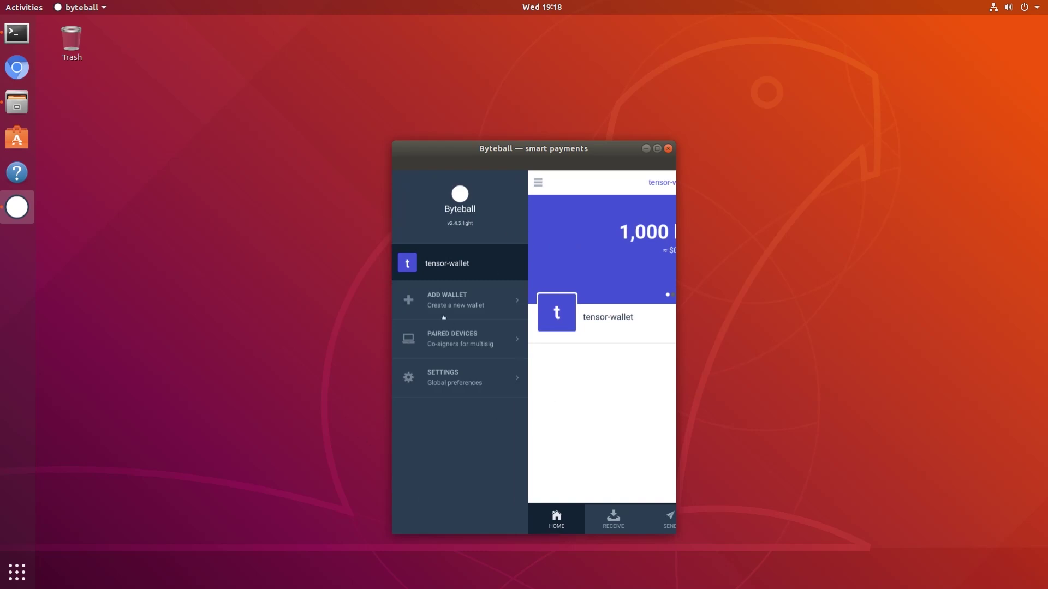
click(461, 384)
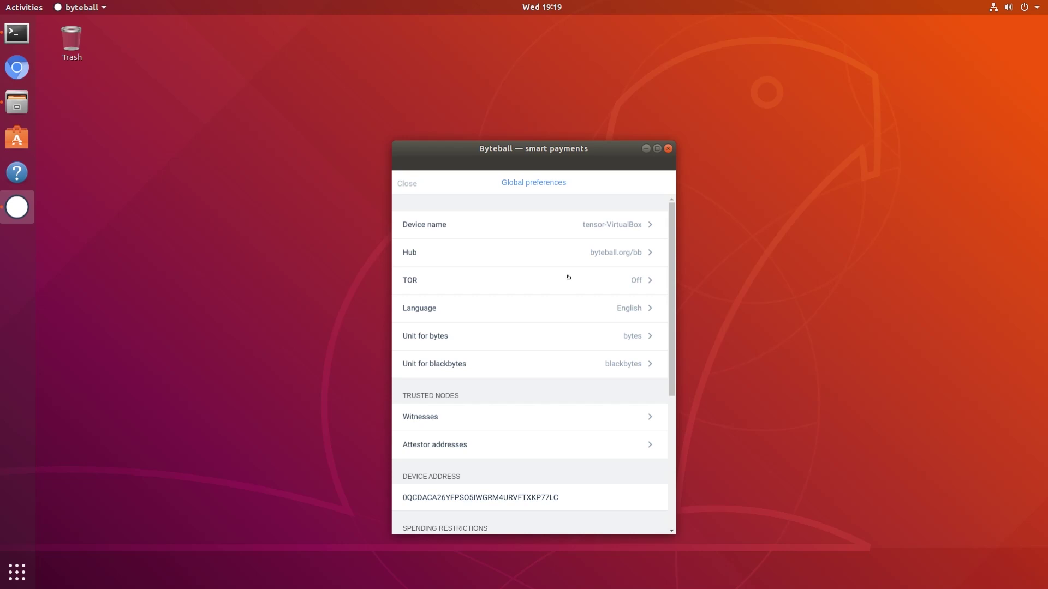
scroll(568, 276, down, 5)
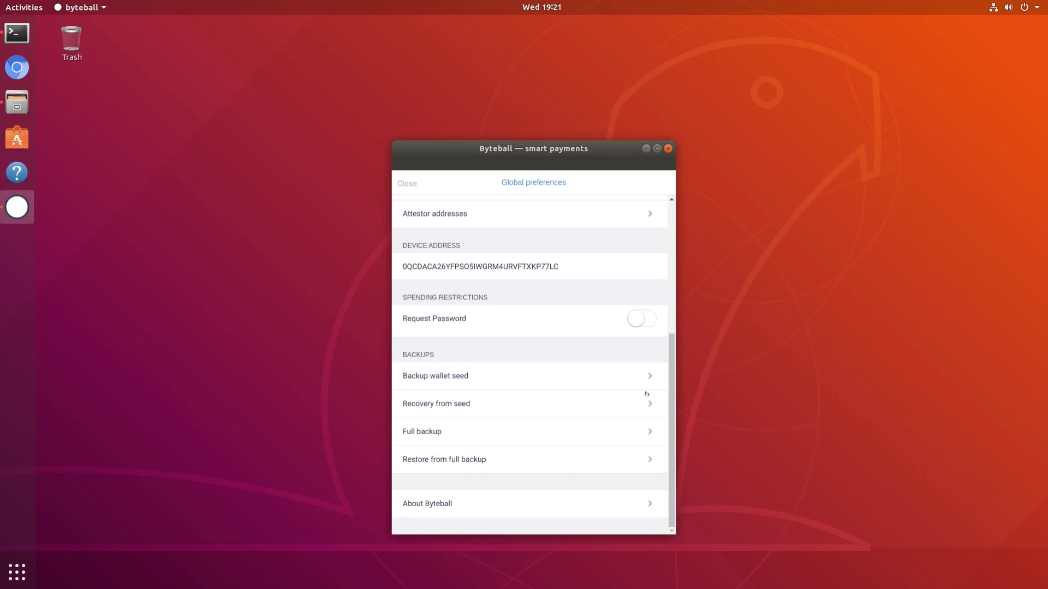
click(633, 383)
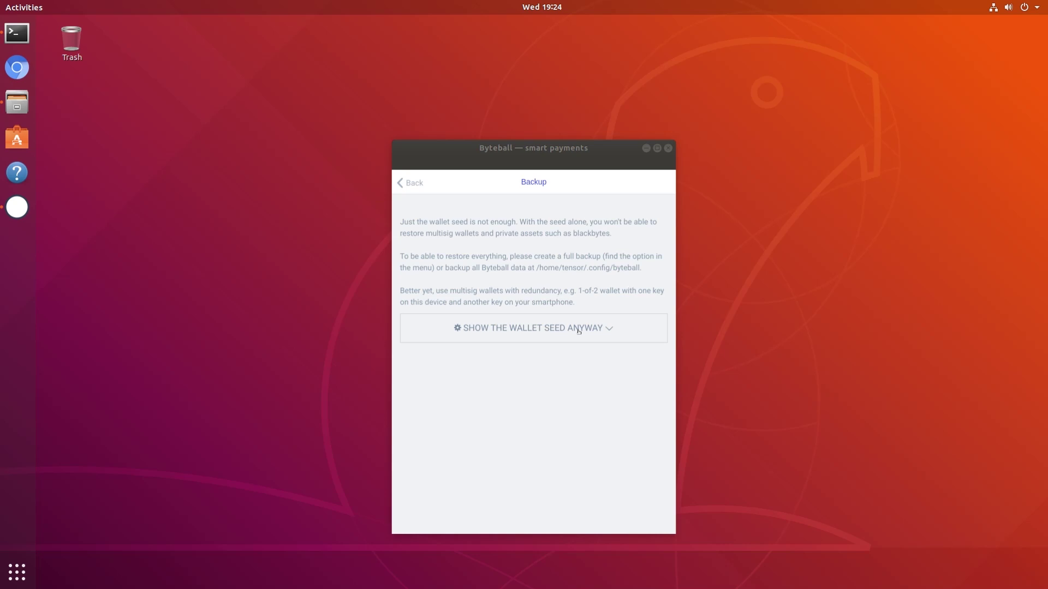
click(546, 332)
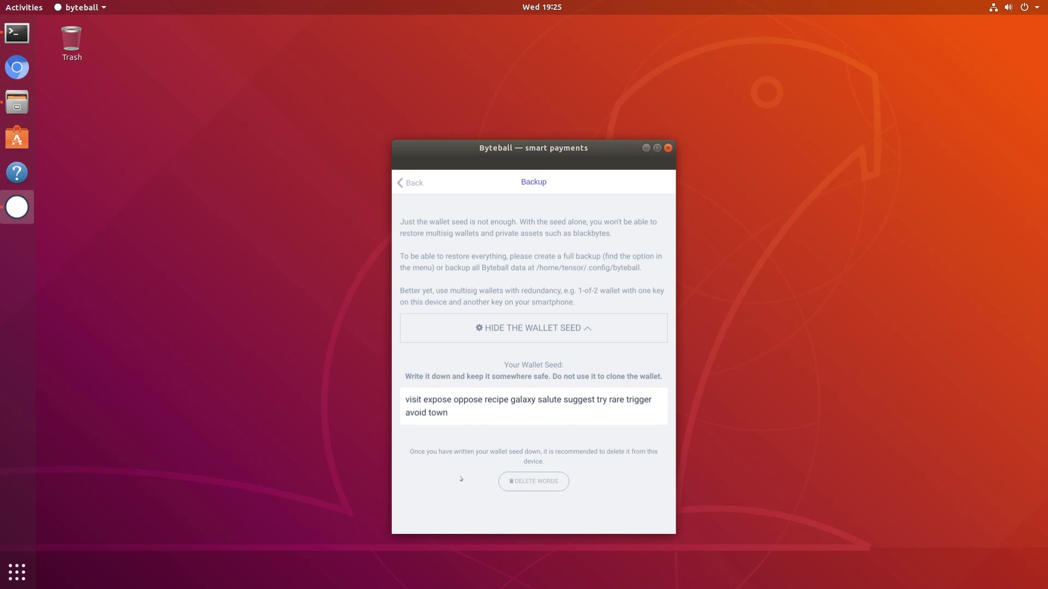
click(539, 481)
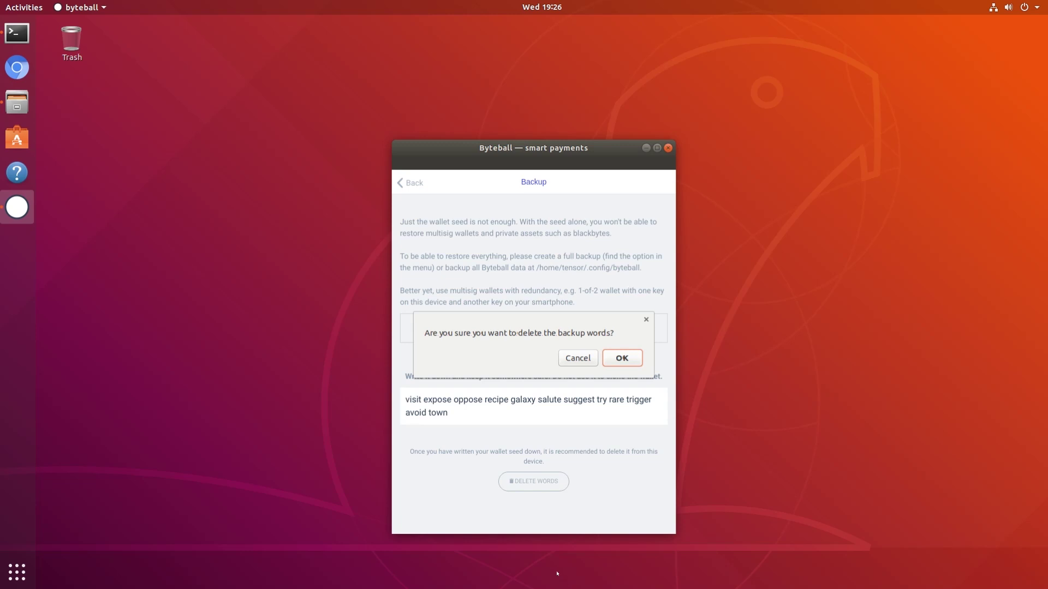
click(620, 359)
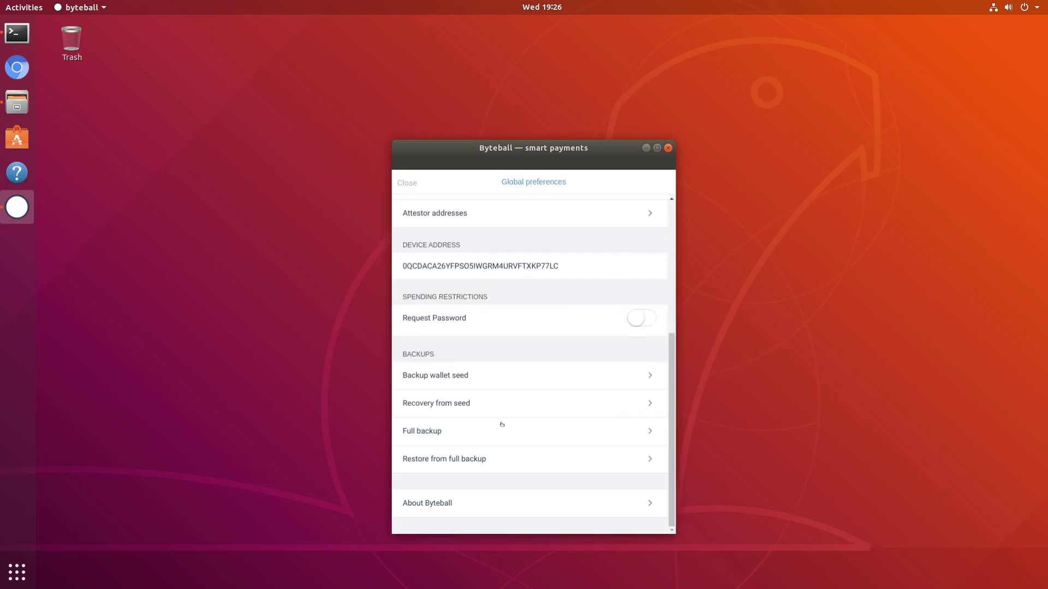
click(463, 404)
click(430, 436)
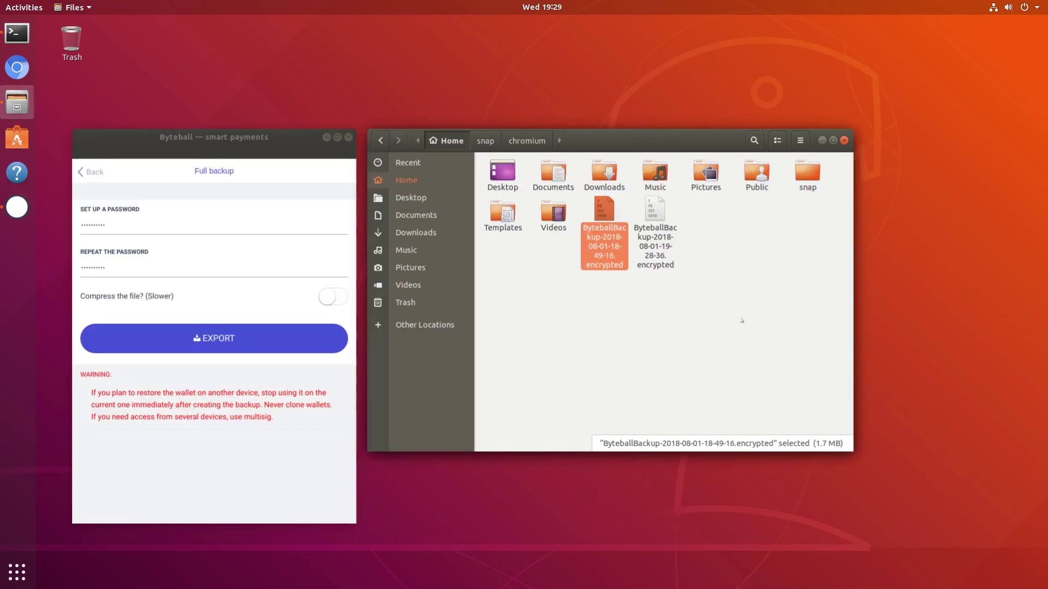
click(651, 244)
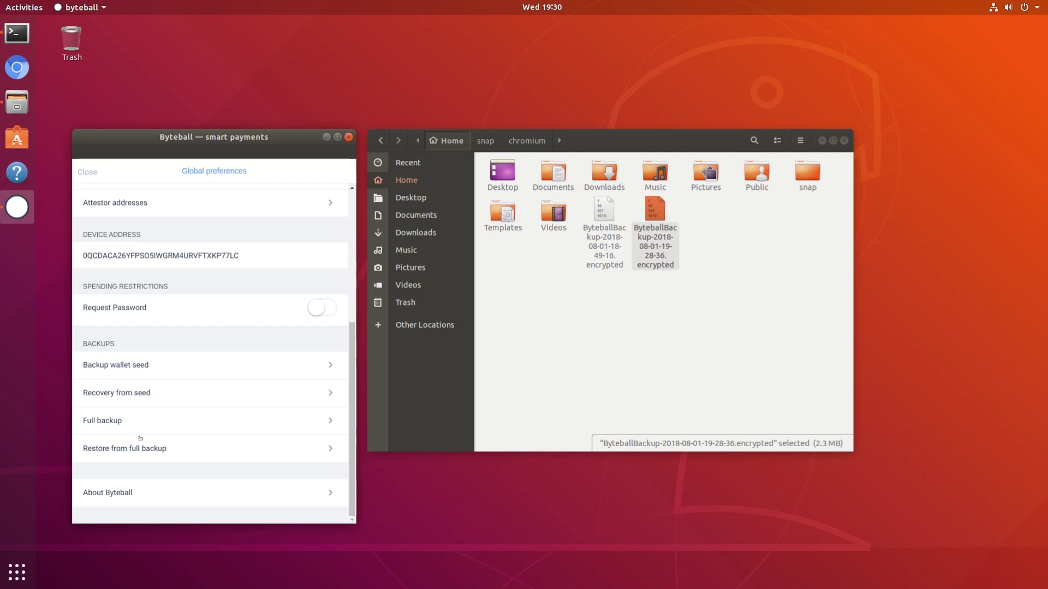
click(196, 449)
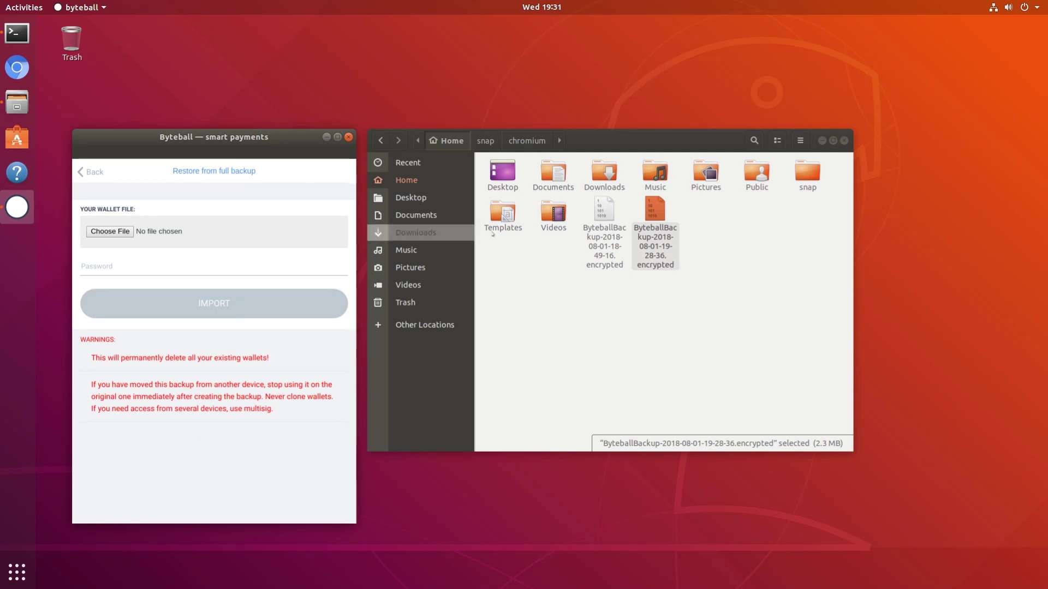
click(139, 262)
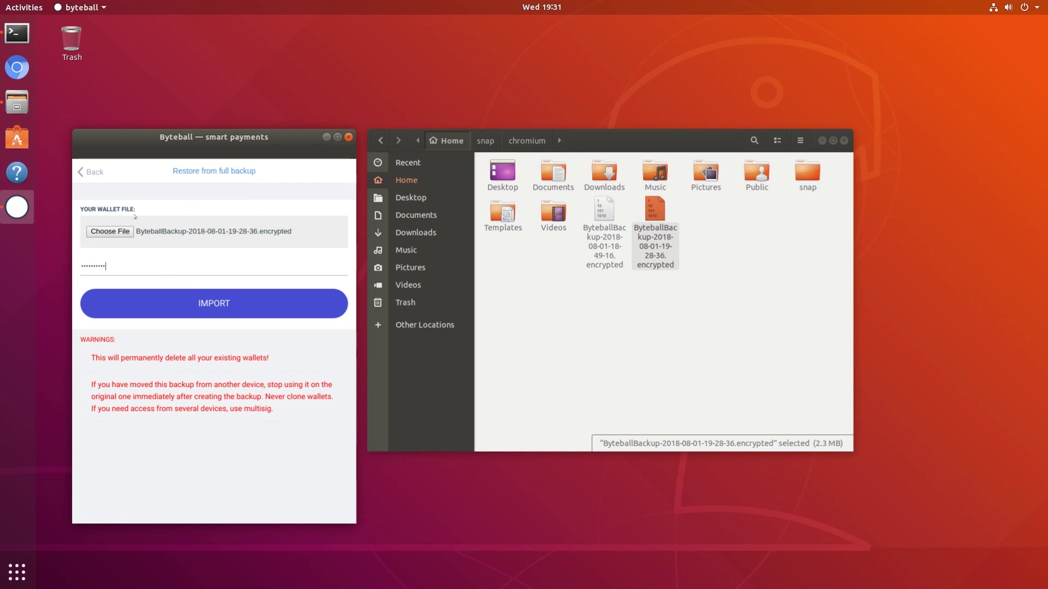
click(224, 303)
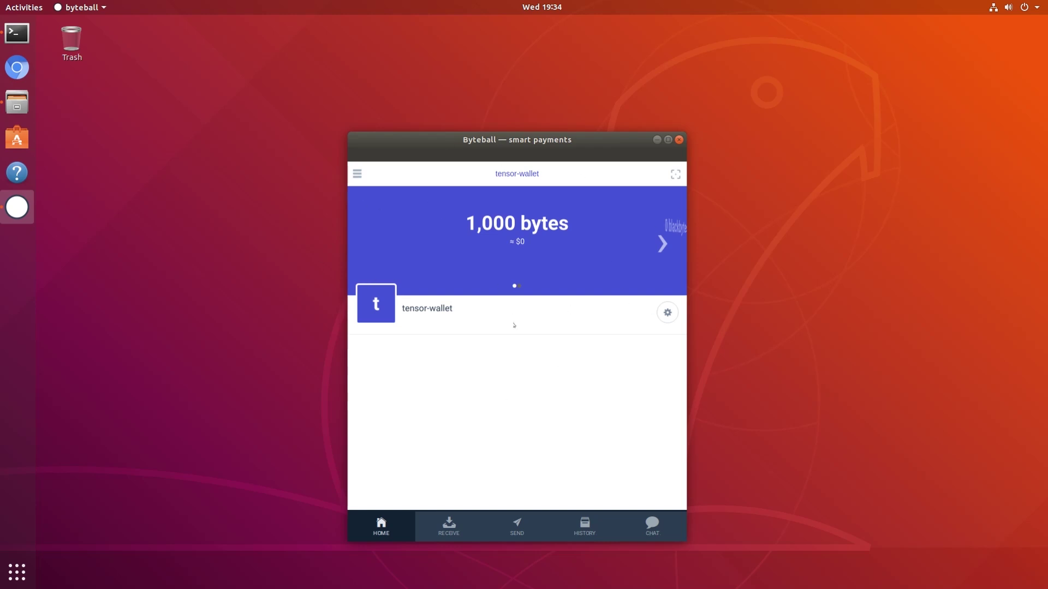
click(357, 174)
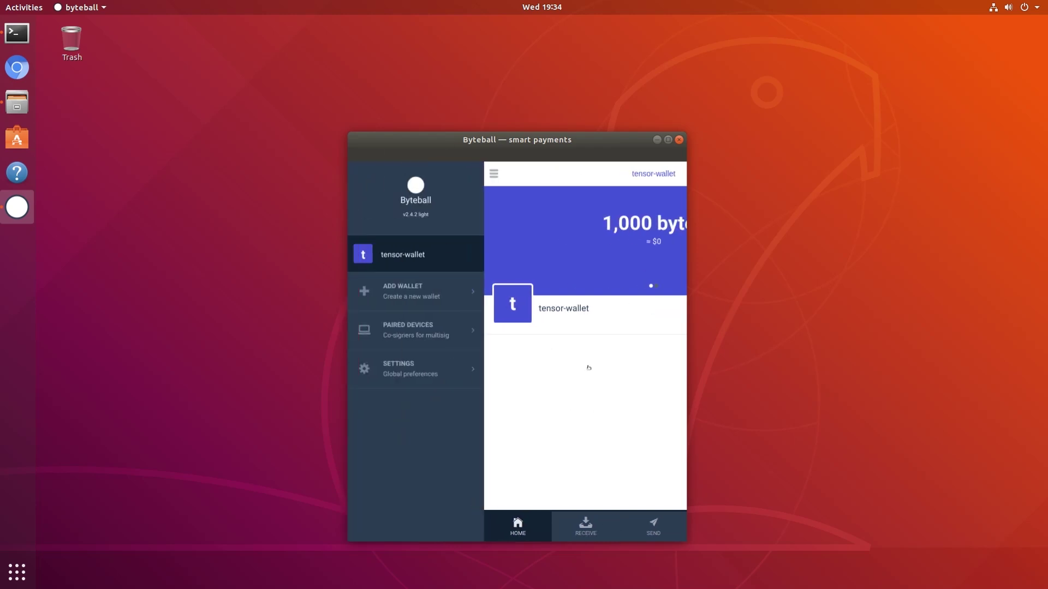
click(588, 367)
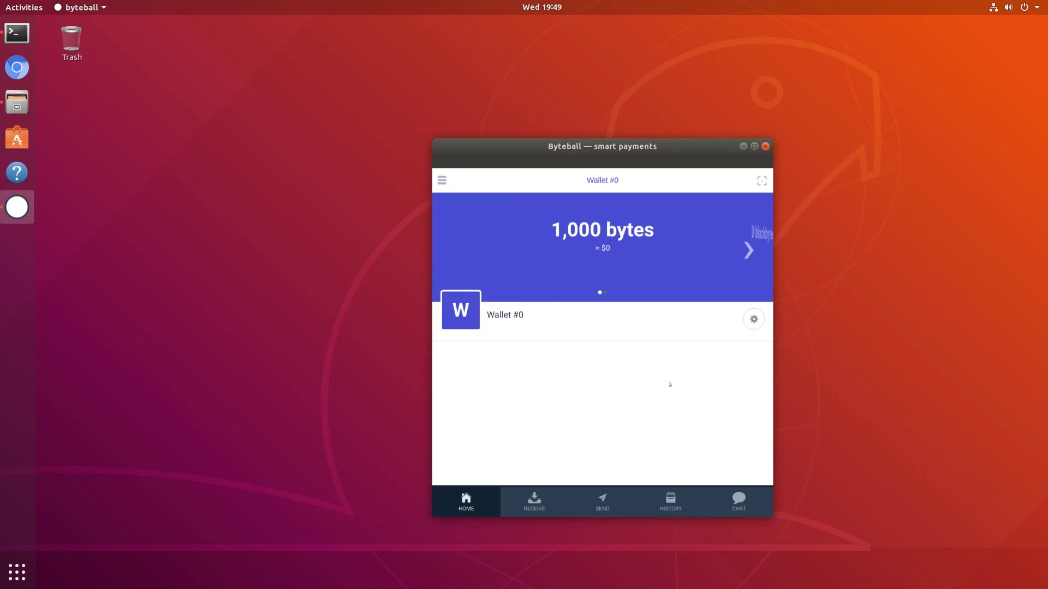
Add Tensor-tablet as a new paired device by inviting the other device
click(443, 180)
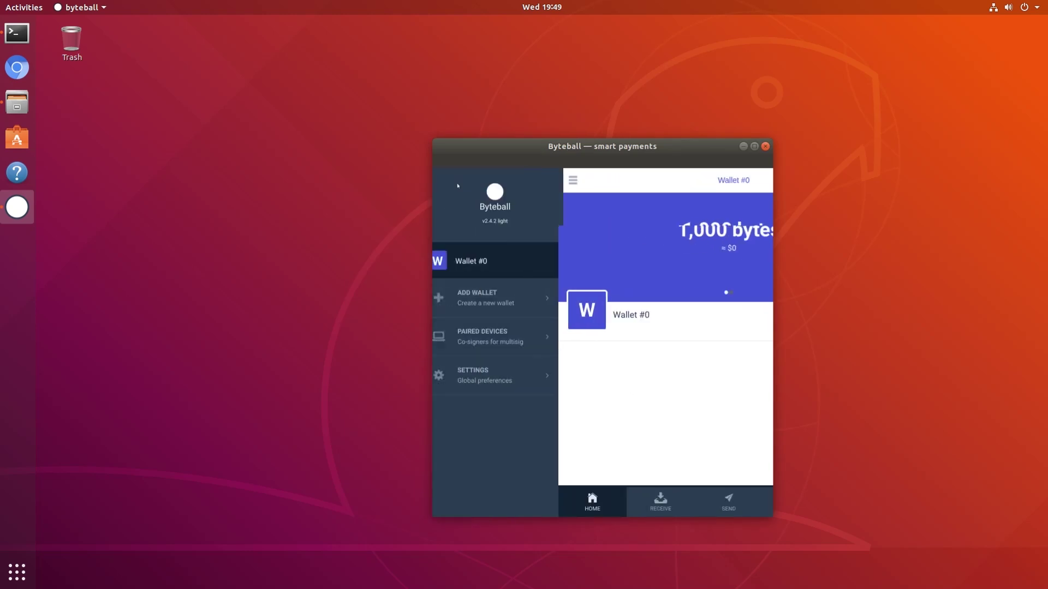
click(480, 341)
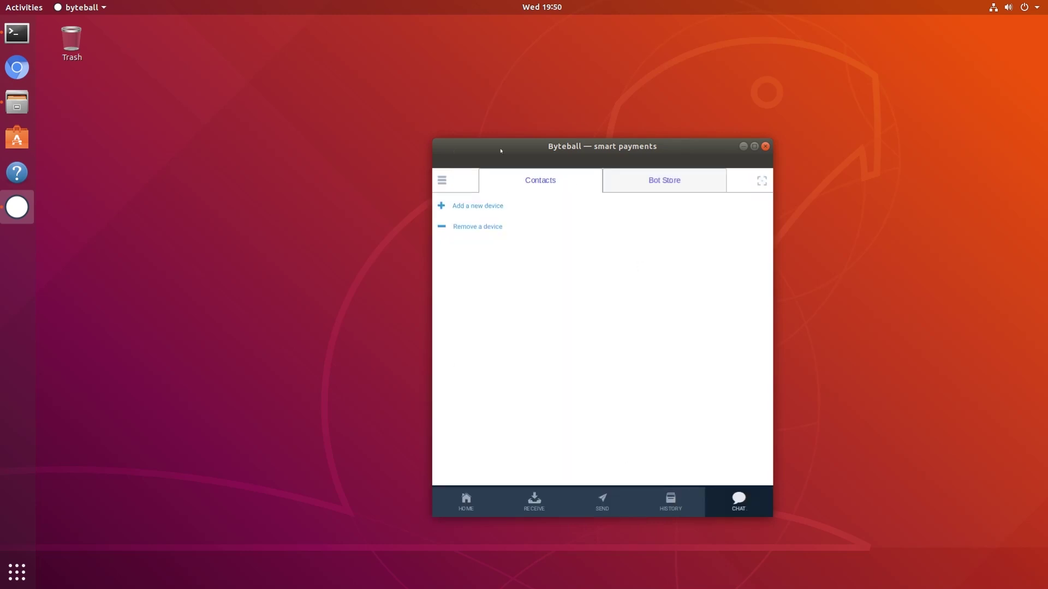
click(479, 206)
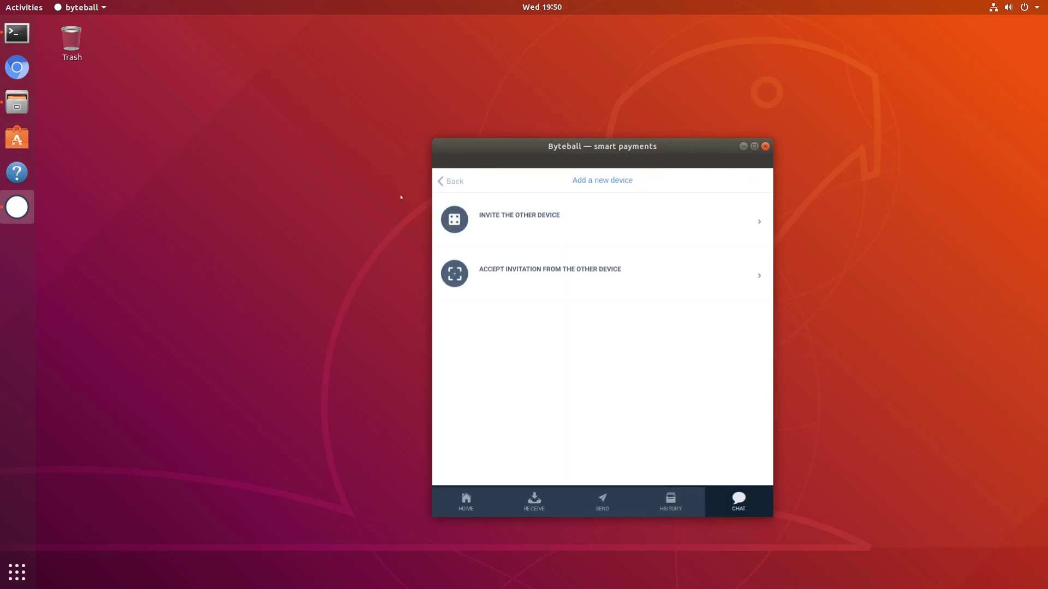
click(519, 216)
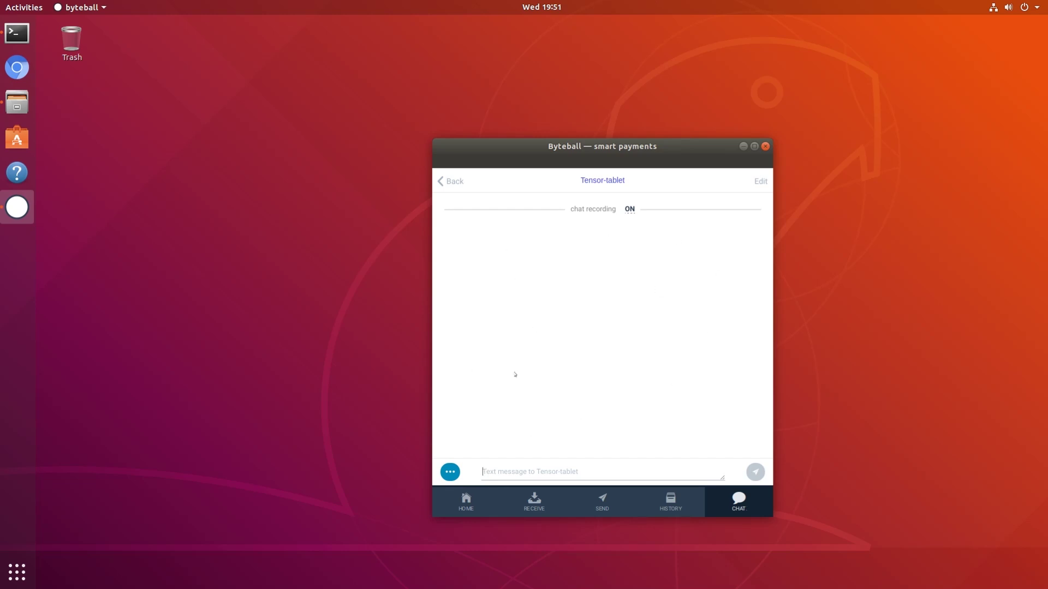
Send the chat message "hey" to Tensor-tablet and return to the contacts list
text(hey)
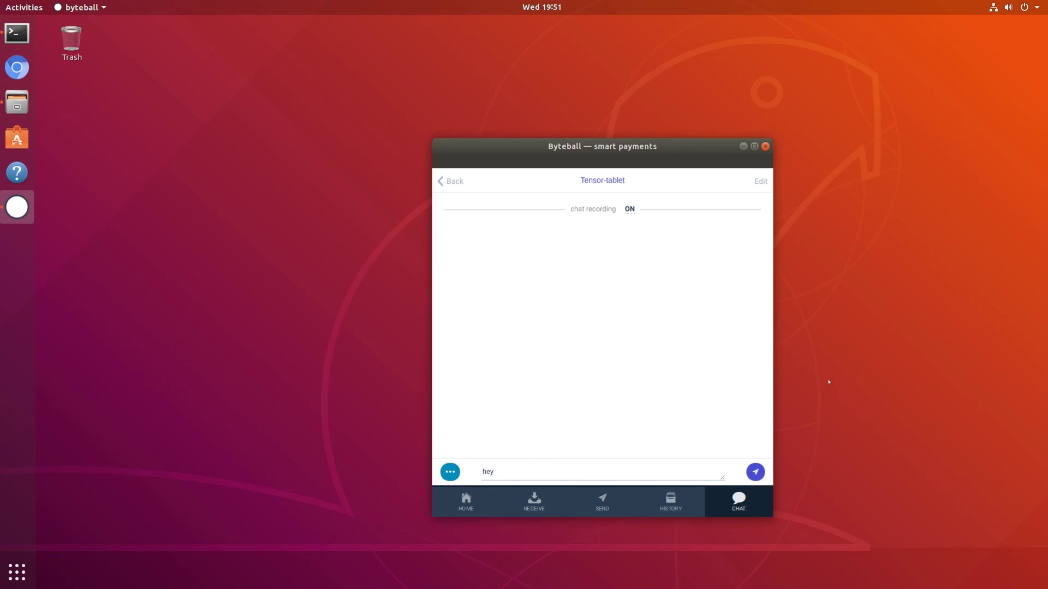
key(Return)
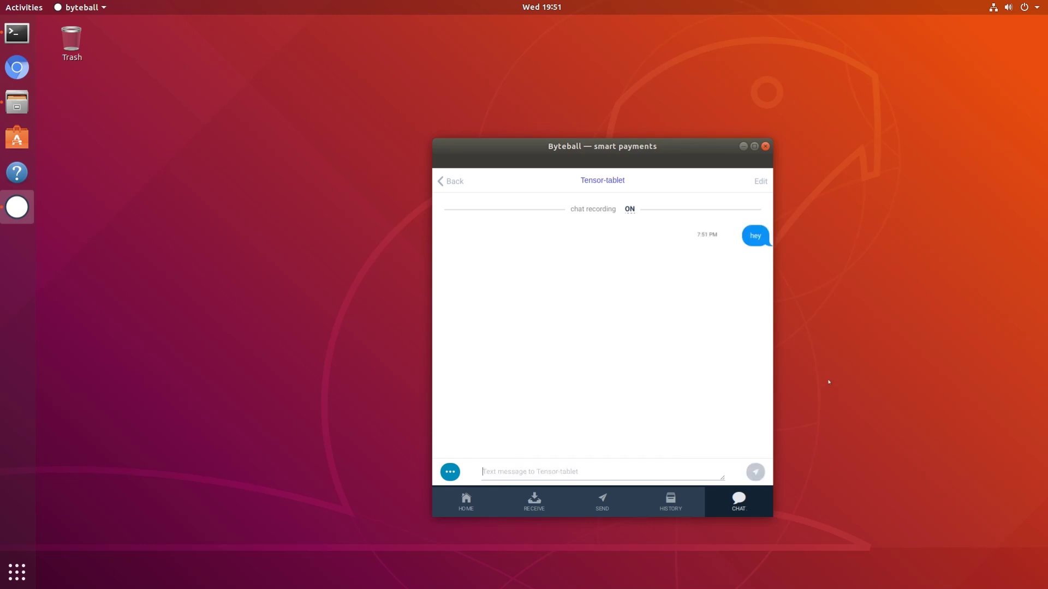
click(452, 181)
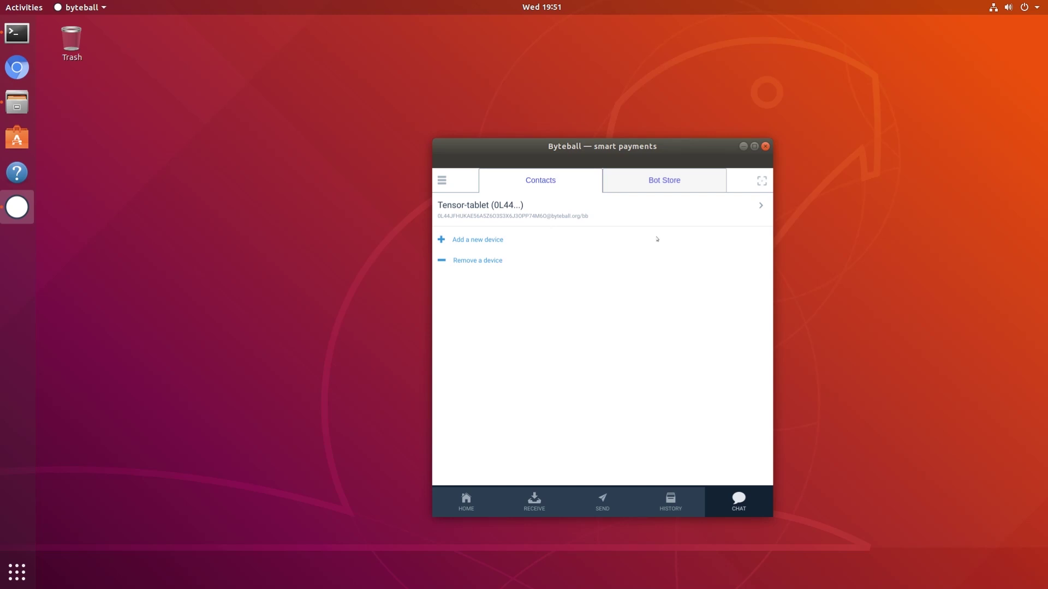
Start a new multidevice wallet and name it tensor-multi-sig
click(441, 181)
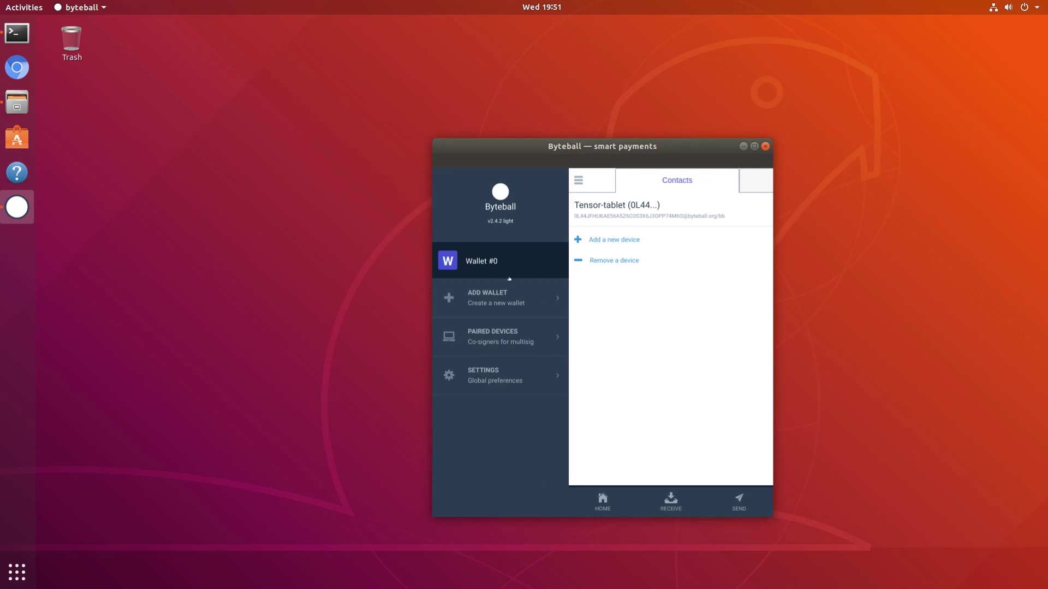
click(504, 309)
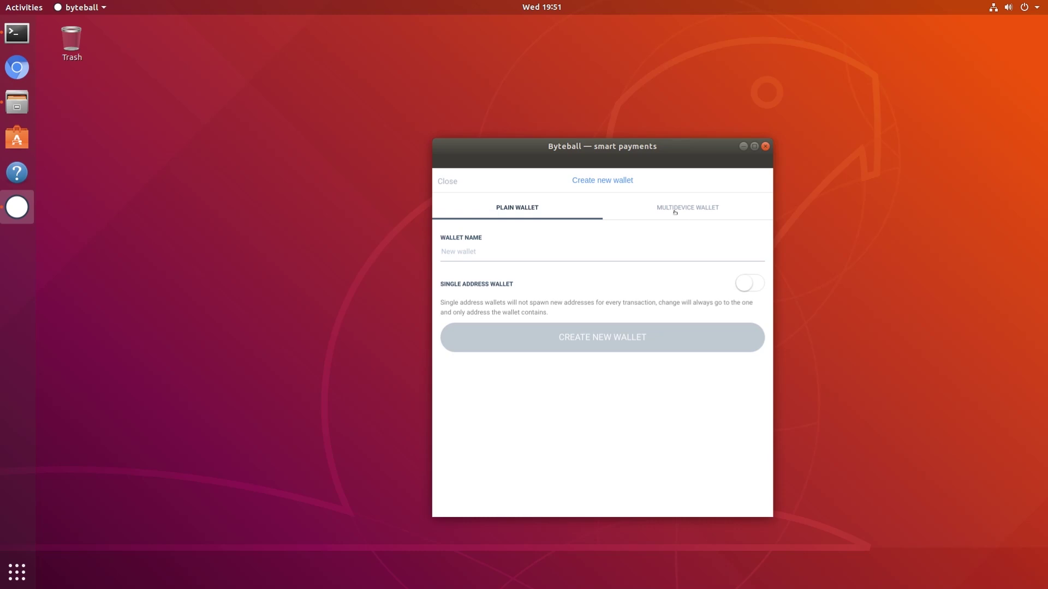
click(675, 211)
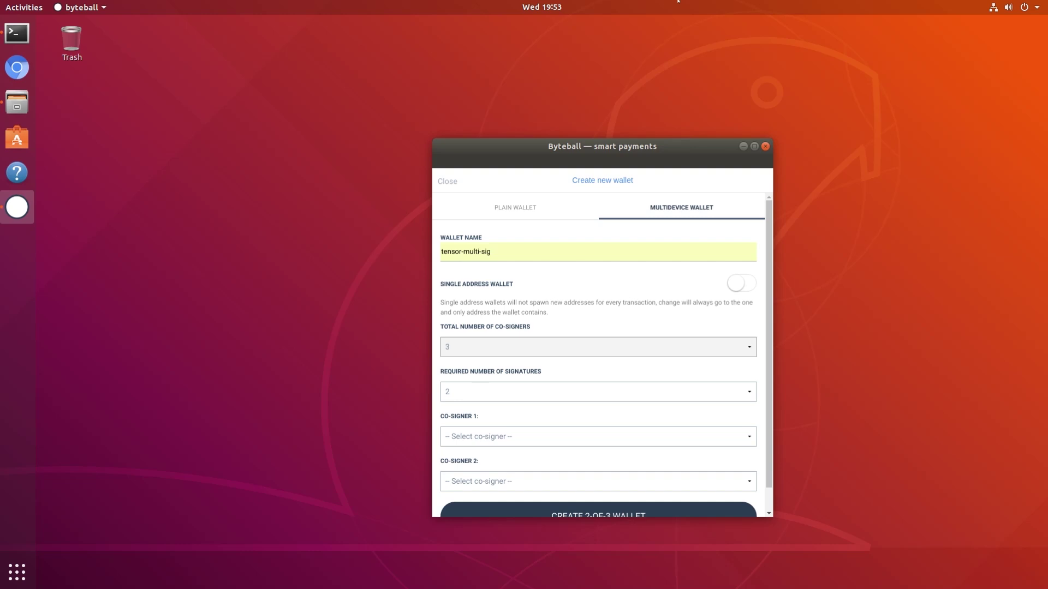
Set the multidevice wallet's total number of co-signers to 2 and its required number of signatures to 2
scroll(513, 316, down, 1)
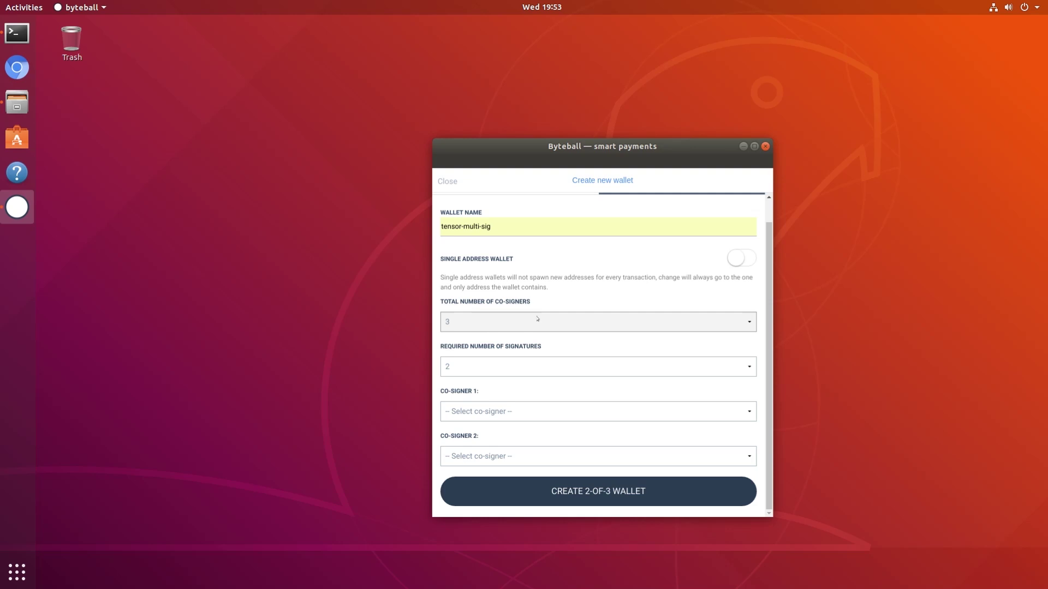
click(539, 320)
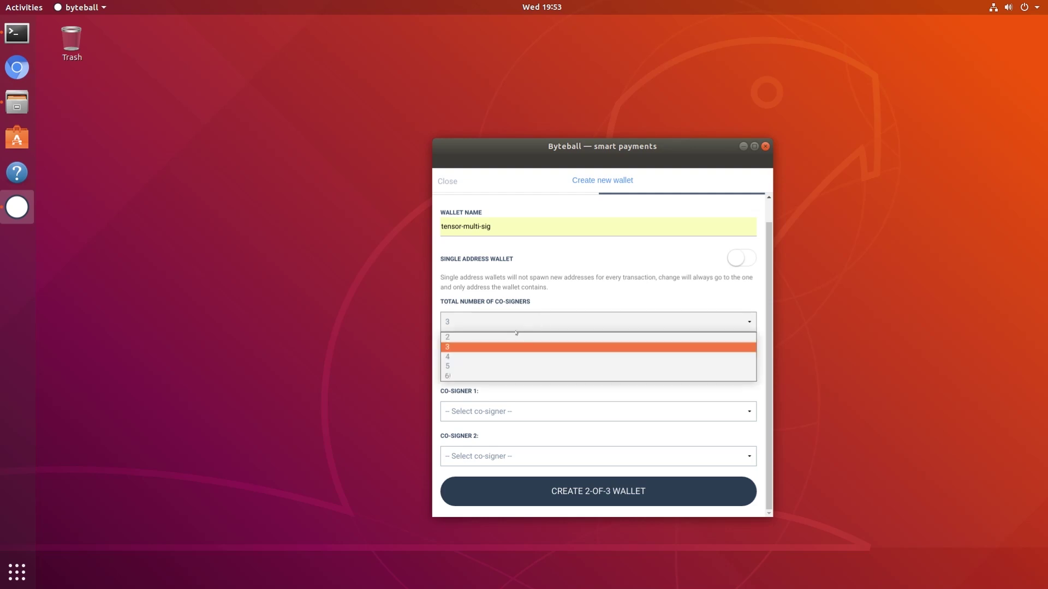
click(505, 336)
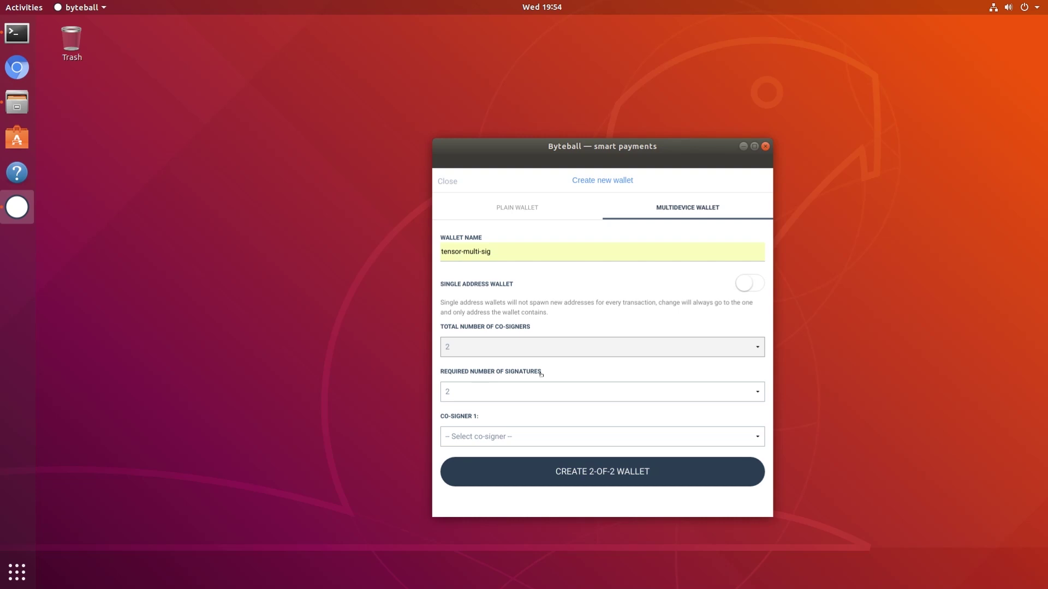
click(504, 391)
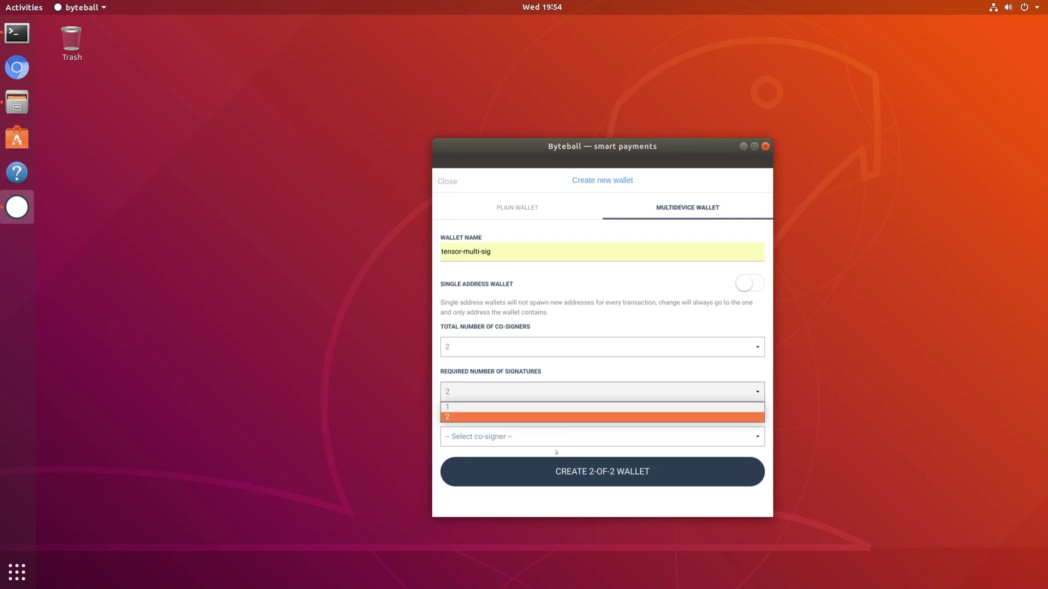
click(464, 417)
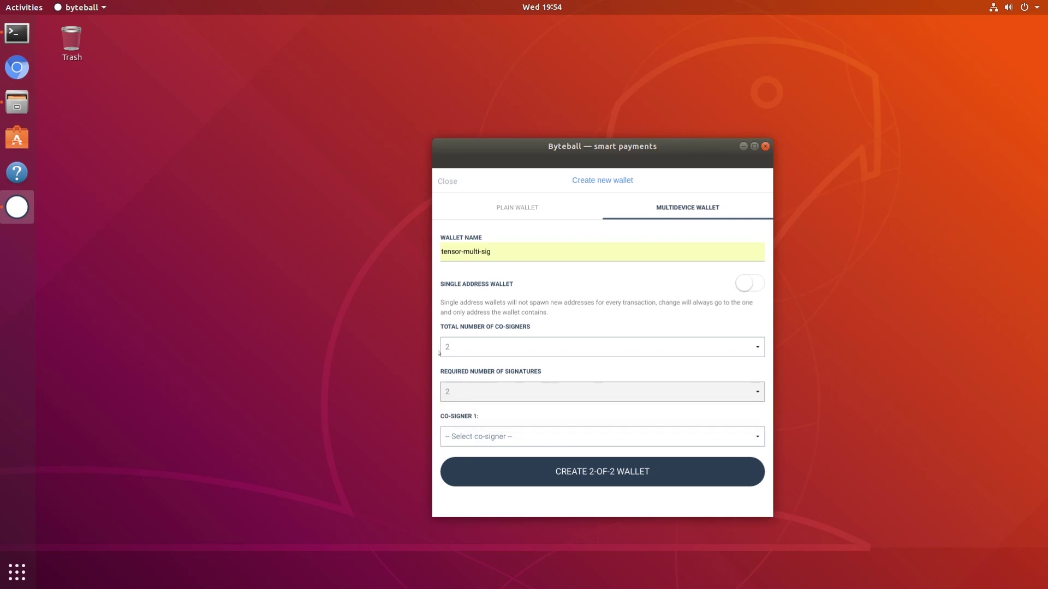
Try a total of 6 co-signers for the multidevice wallet and open the choices for required signatures
click(517, 349)
click(524, 401)
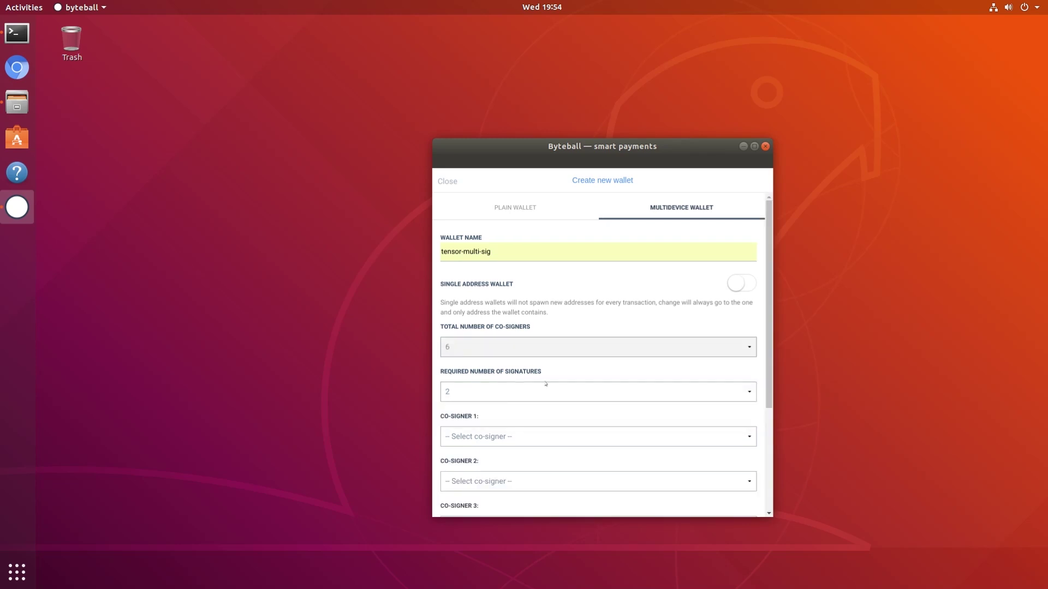
click(471, 393)
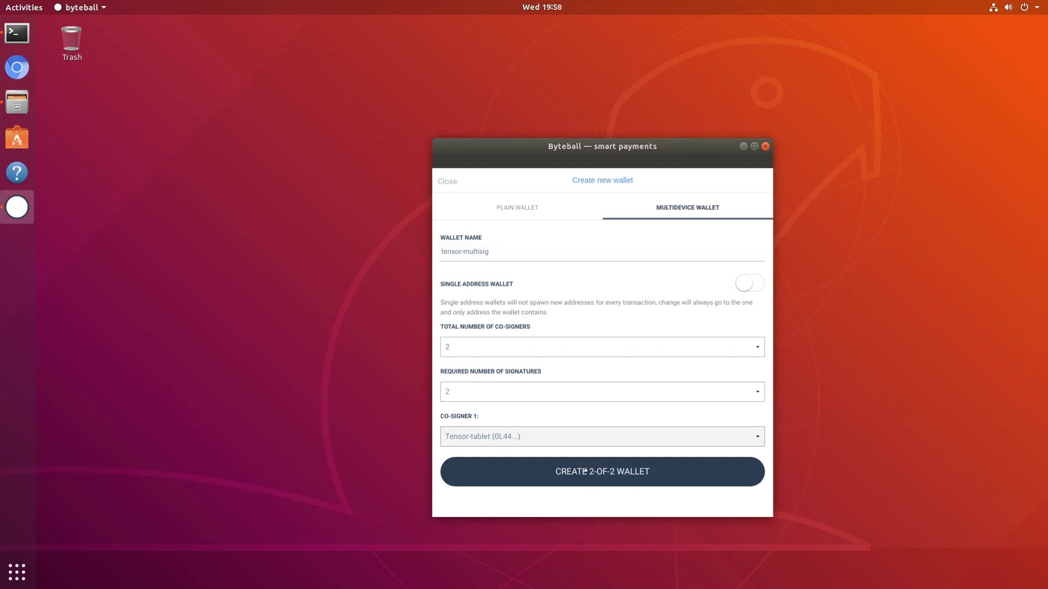
Create the 2-of-2 wallet named tensor-multisig with Tensor-tablet as co-signer 1
click(613, 474)
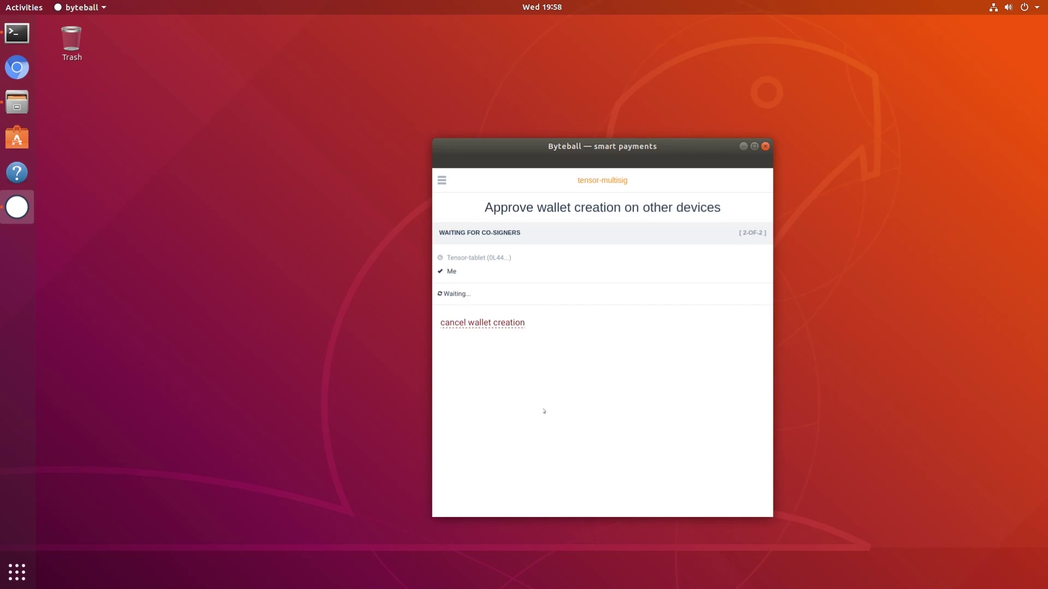